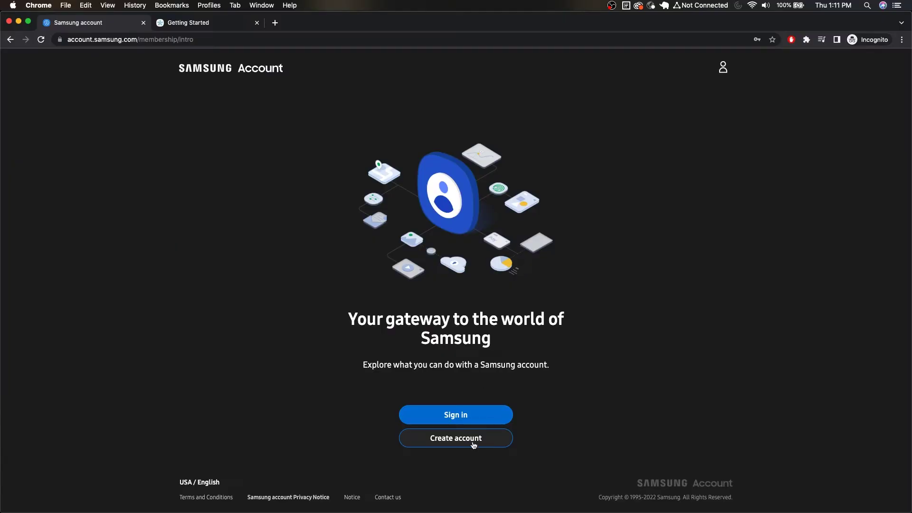
Start a new Samsung account on account.samsung.com and agree to the legal terms
left_click(474, 440)
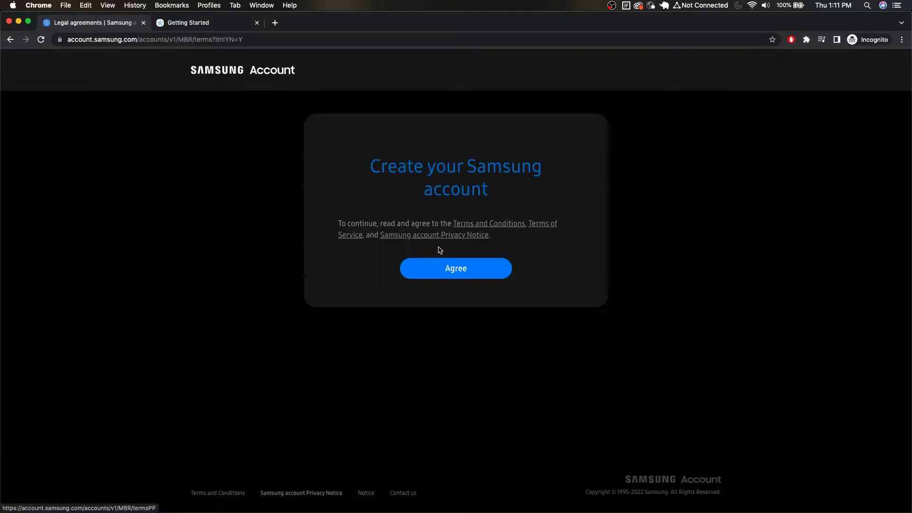
left_click(469, 278)
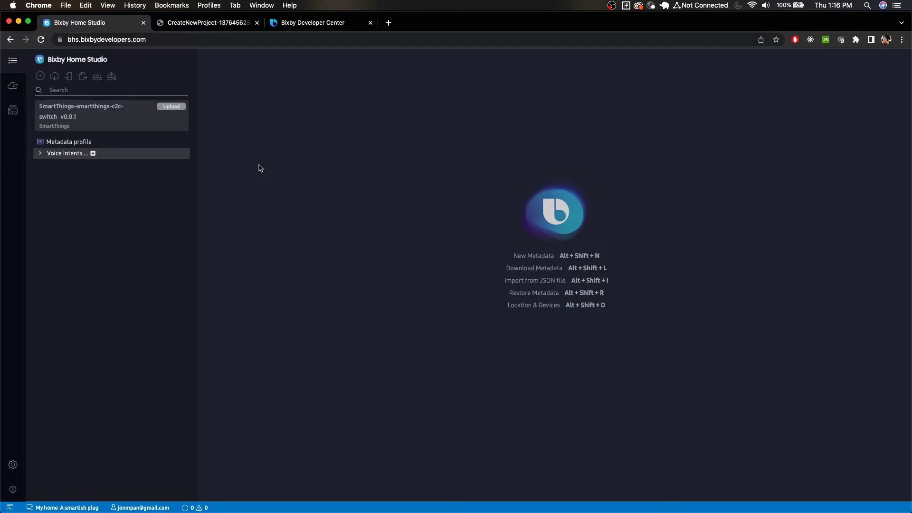
Compare against the reference screenshot, then start a new project from the + (New Metadata) icon
left_click(208, 24)
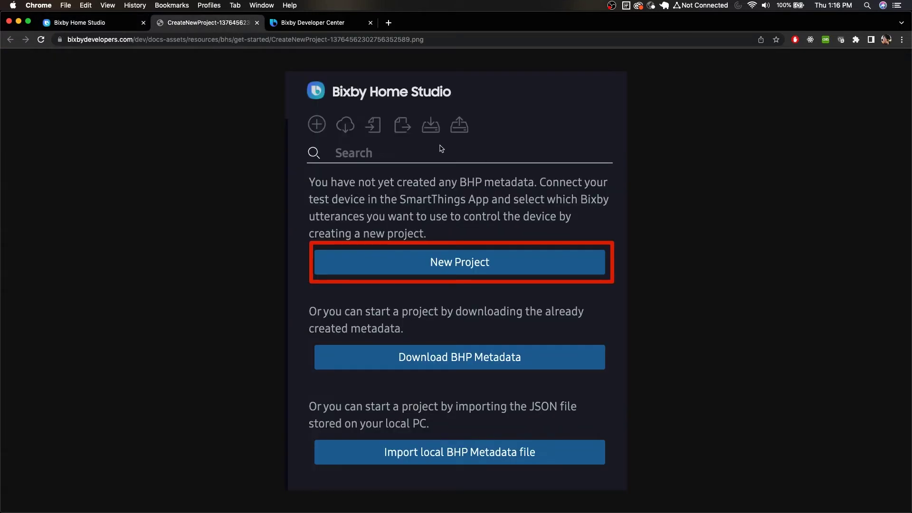
left_click(108, 24)
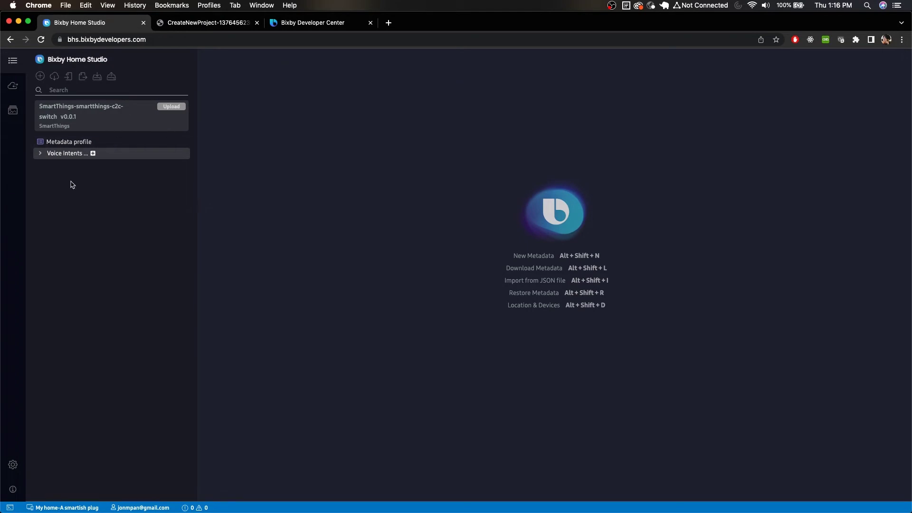
left_click(232, 26)
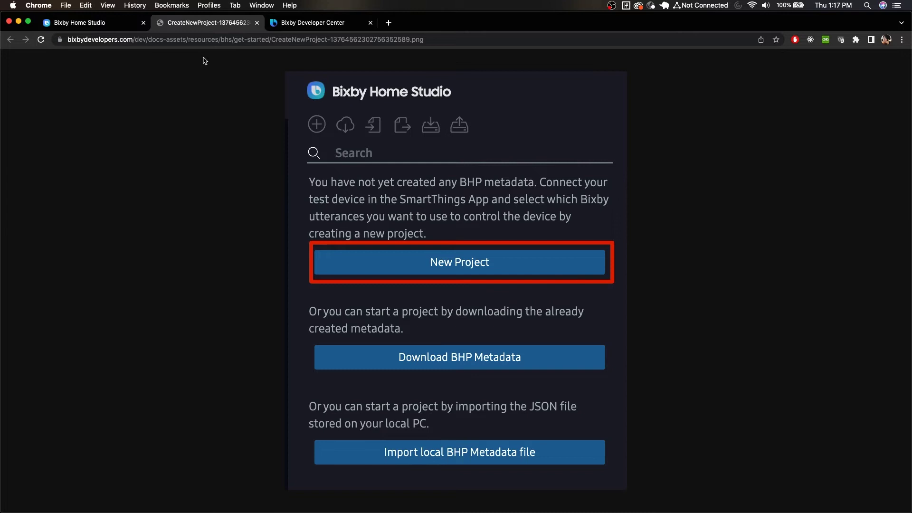
left_click(109, 23)
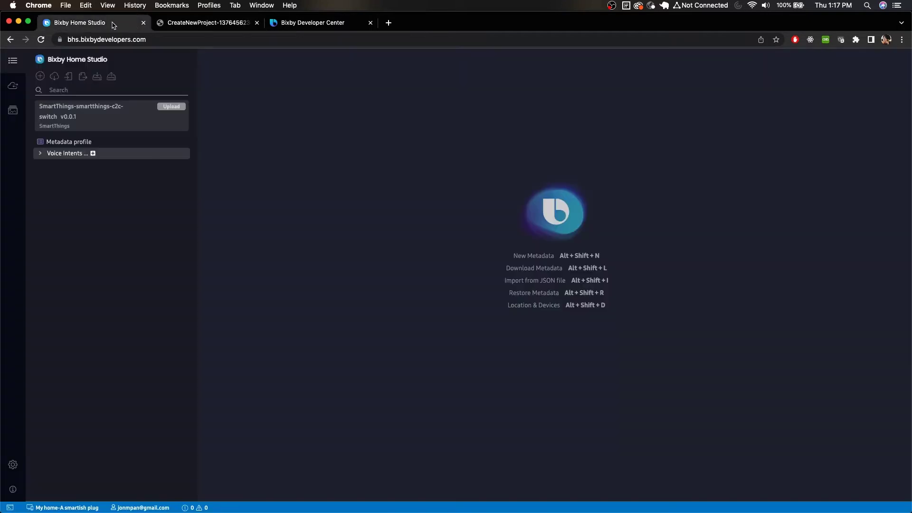
left_click(40, 76)
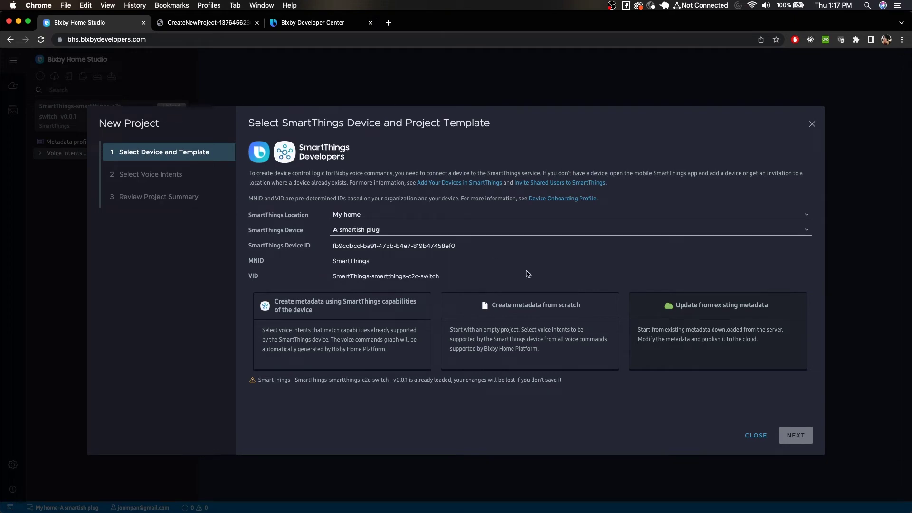
Choose A smartish plug as the device and use the SmartThings capabilities template
left_click(545, 233)
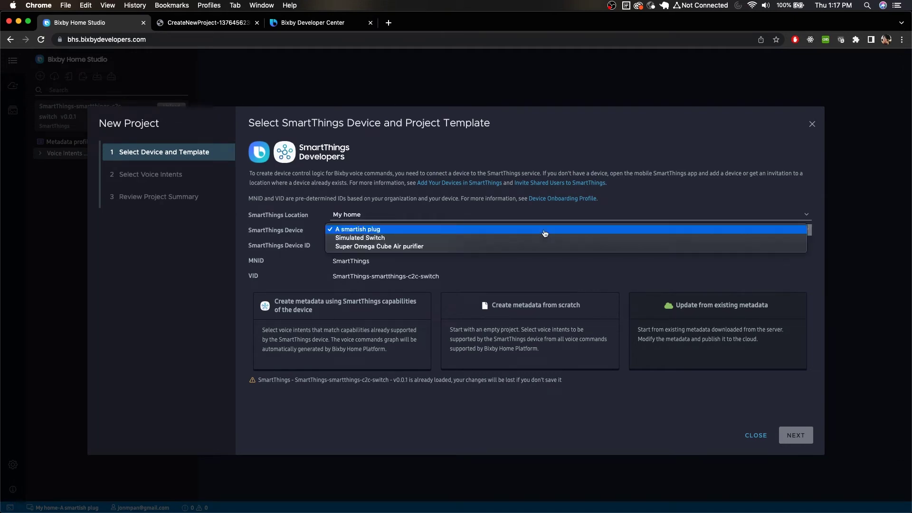
left_click(412, 230)
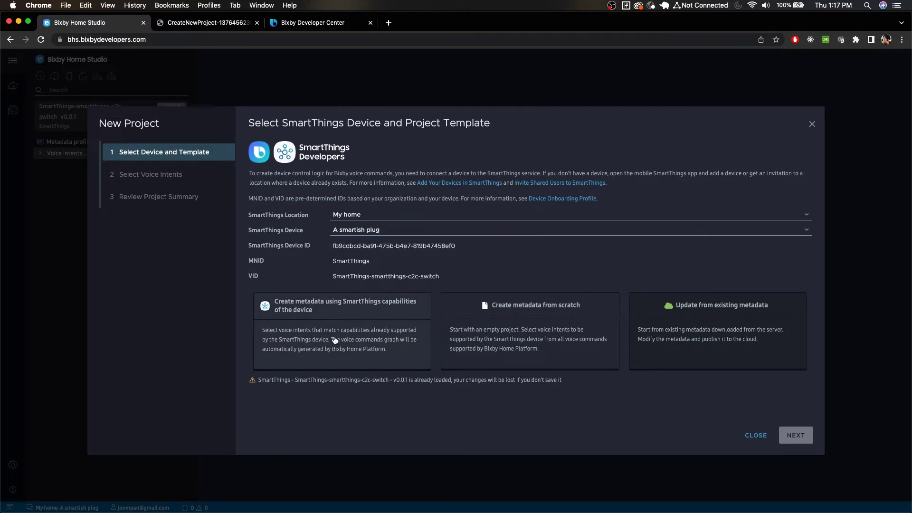
left_click(363, 342)
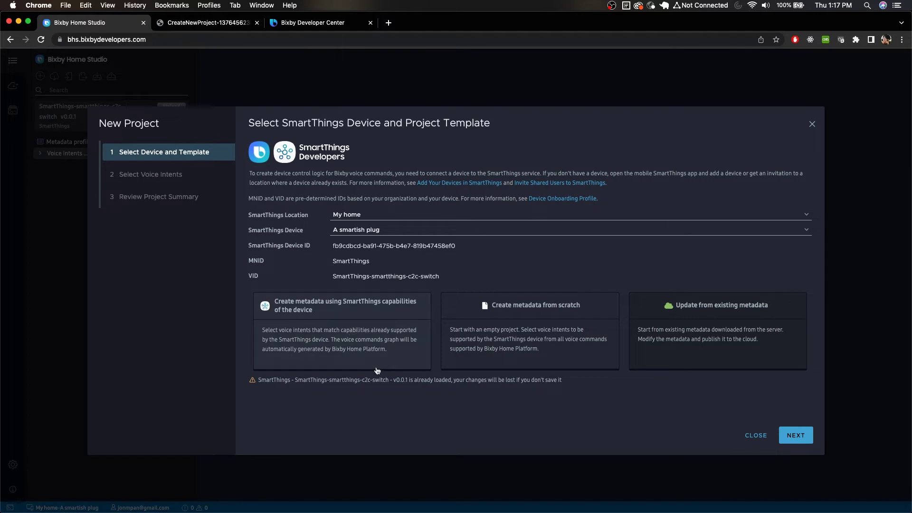
left_click(791, 435)
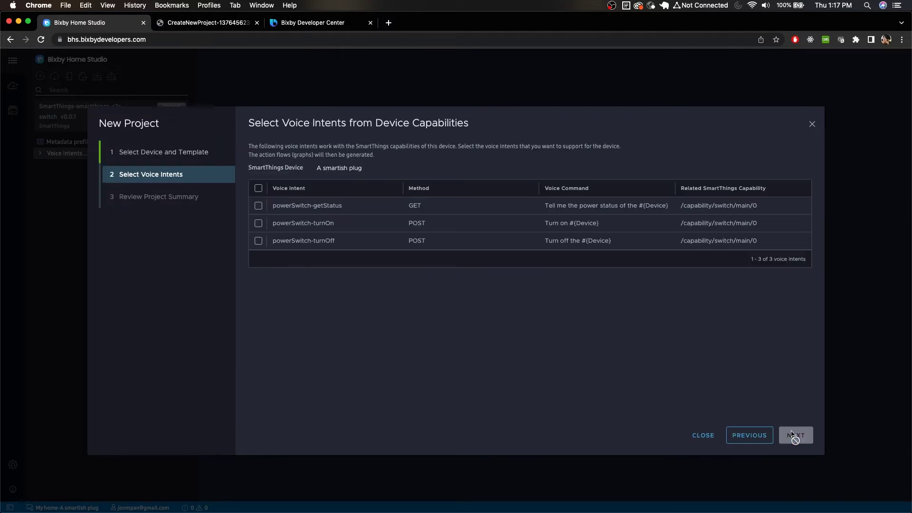
Select all three voice intents and name the project 'a jar of cookies'
left_click(258, 189)
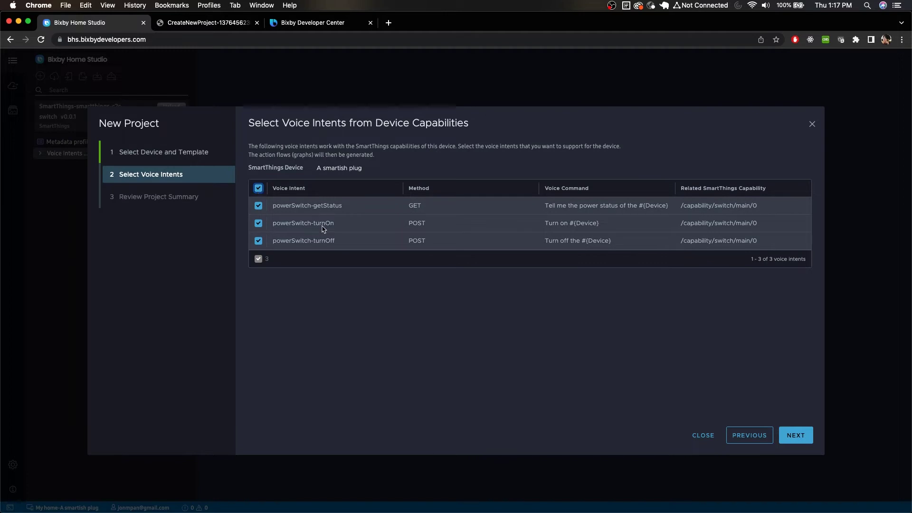
left_click(801, 438)
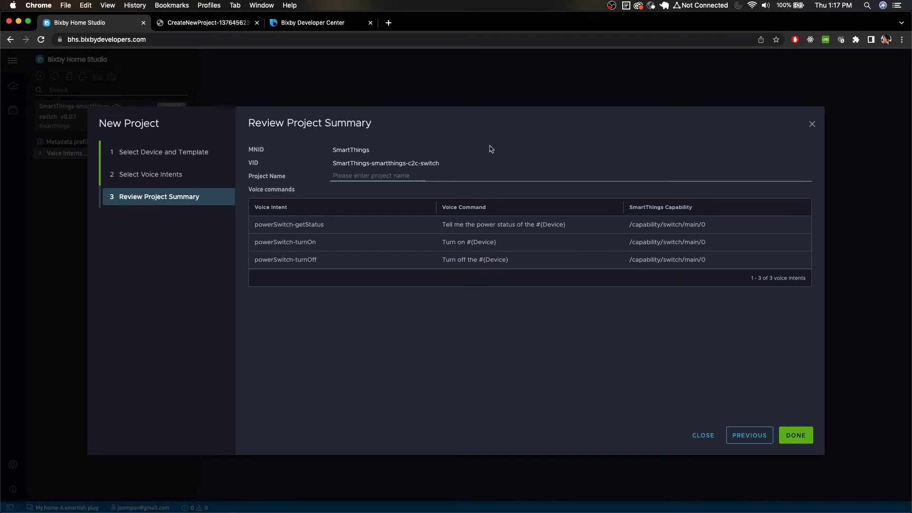
left_click(401, 175)
type("a jar of cookies")
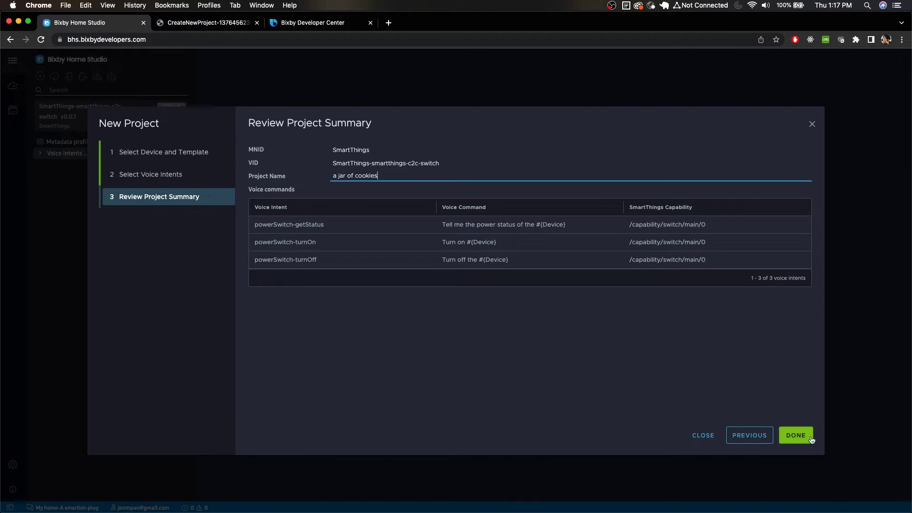
left_click(810, 438)
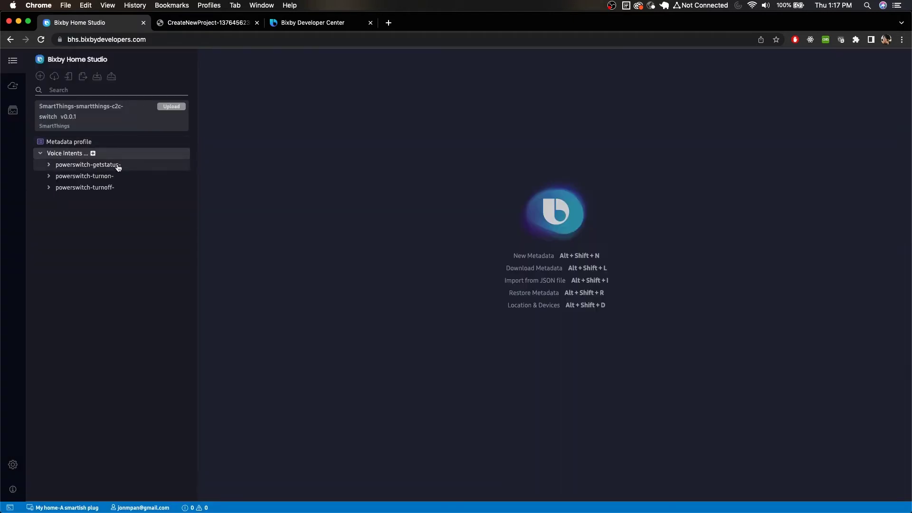
Expand the metadata profile's getstatus, turnon and turnoff voice intents
left_click(72, 143)
left_click(71, 154)
left_click(71, 154)
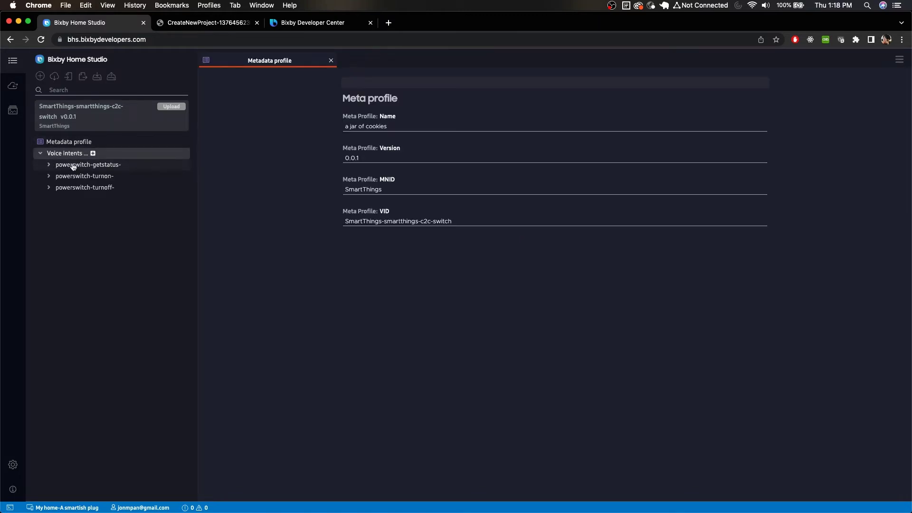
left_click(73, 165)
left_click(75, 222)
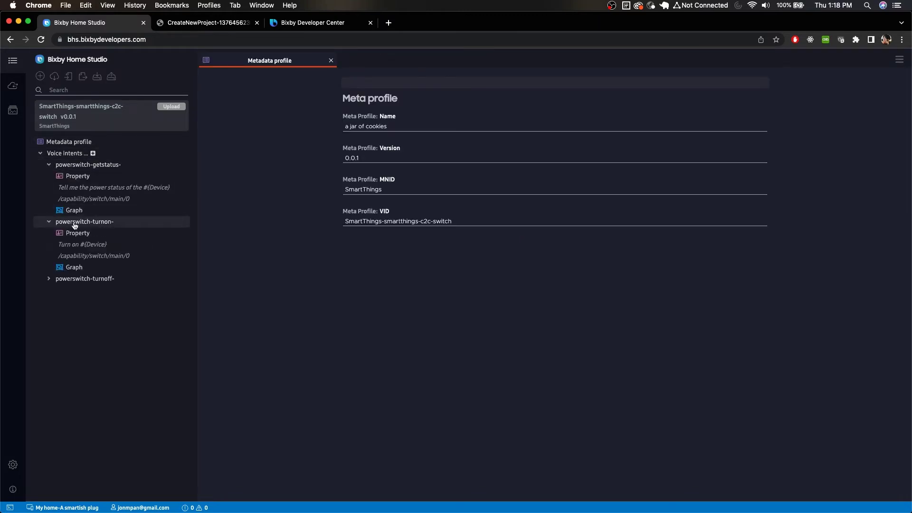
left_click(78, 279)
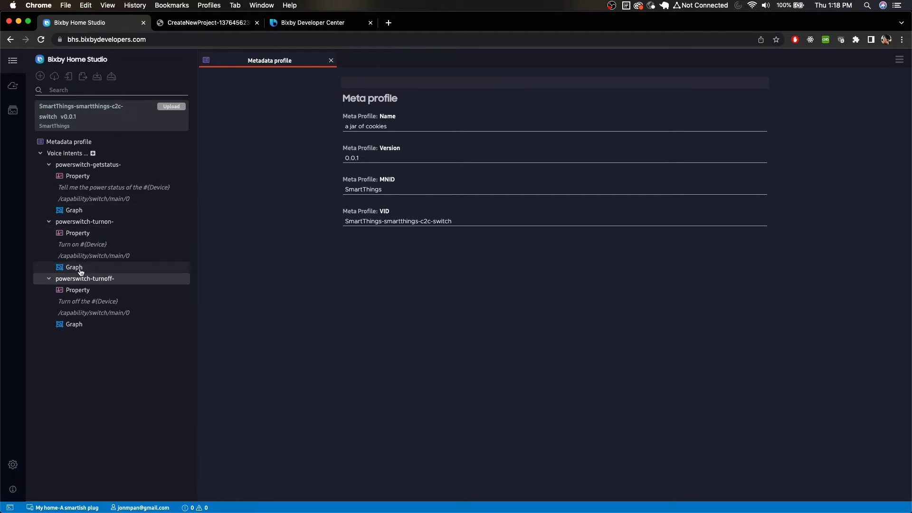
Open the turnOn graph, inspect its Command node and nudge it slightly left
left_click(74, 267)
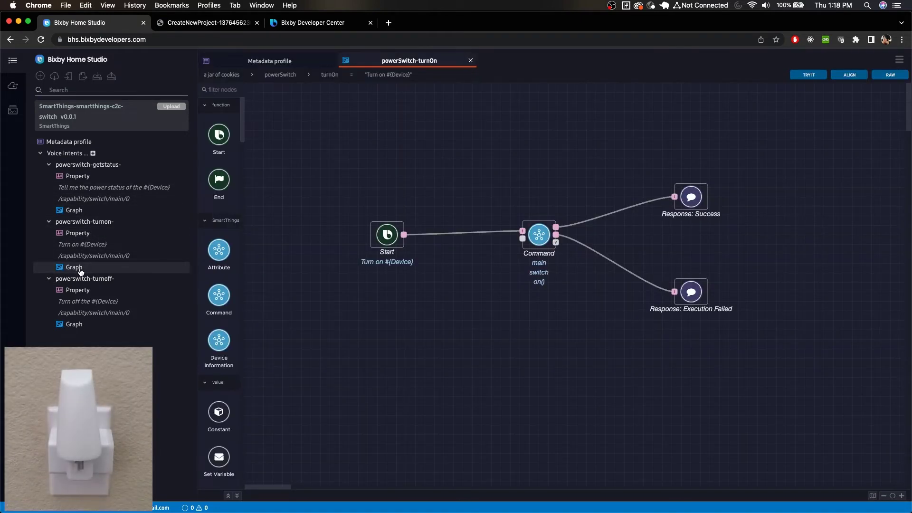
left_click(538, 240)
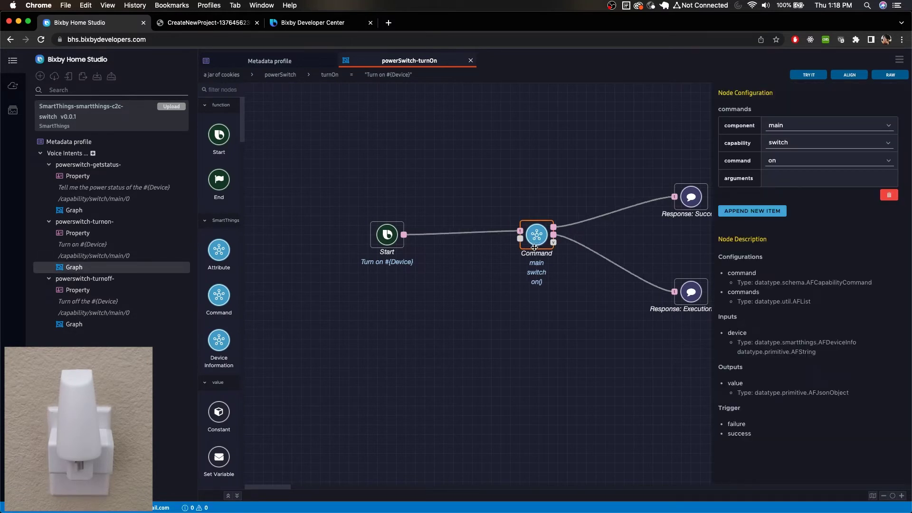
left_click_drag(534, 248, 530, 247)
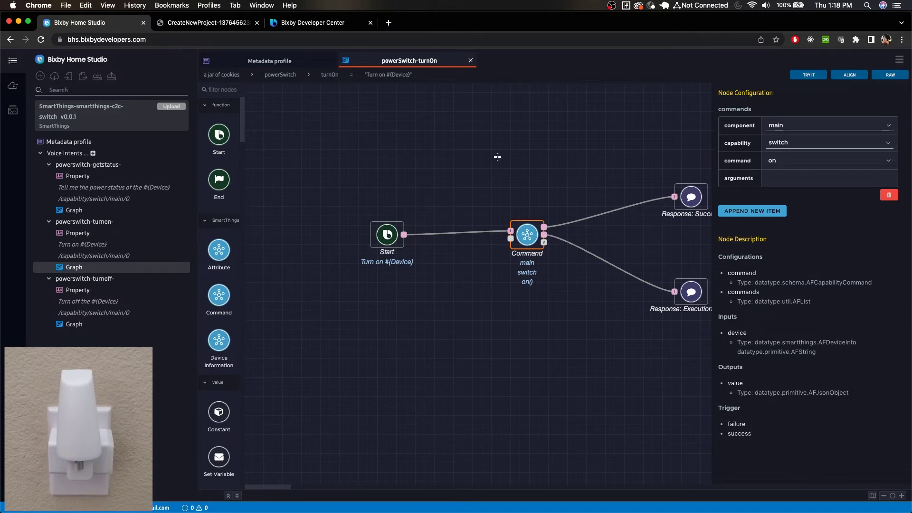
left_click(101, 269)
Run the turnOn graph, then test turnOff and turnOn again on the smart plug
left_click(816, 78)
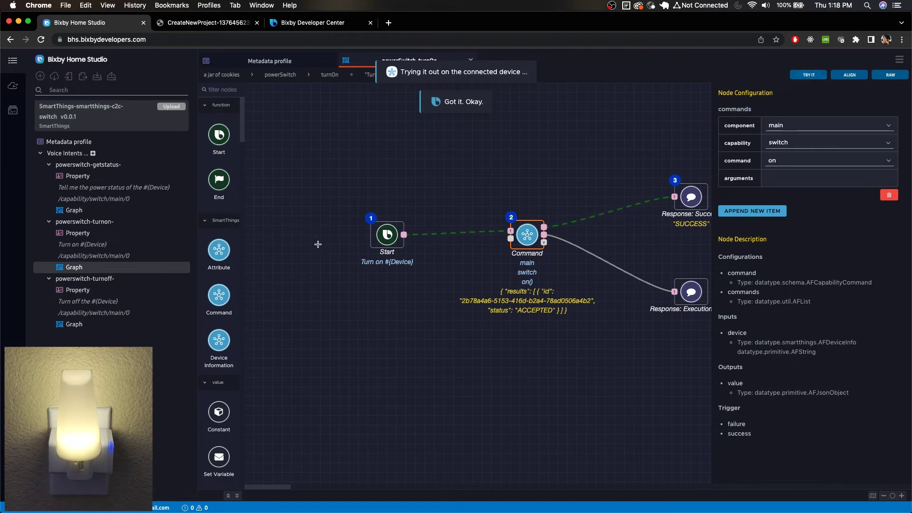
left_click(74, 325)
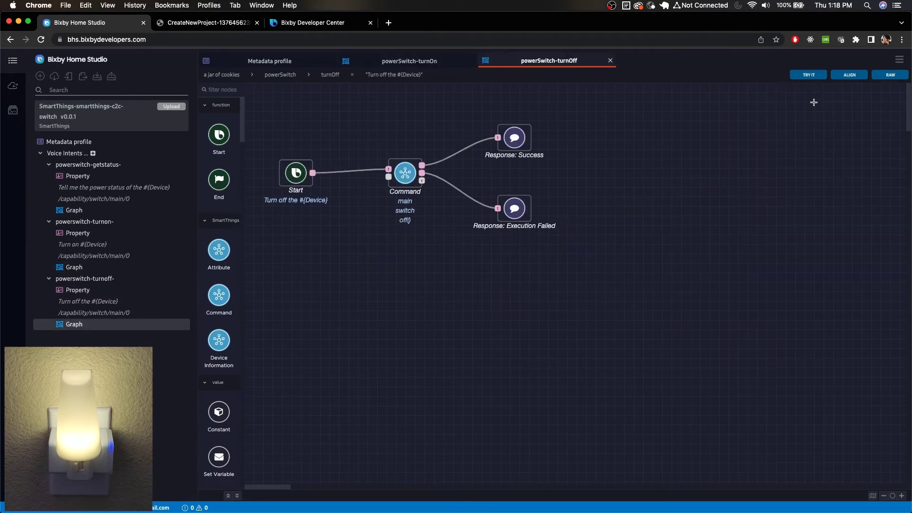
left_click(808, 75)
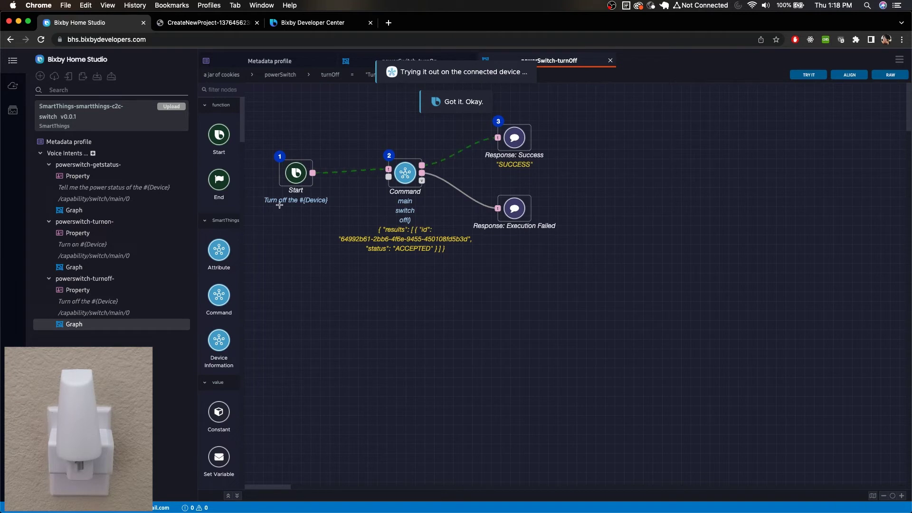
left_click(84, 266)
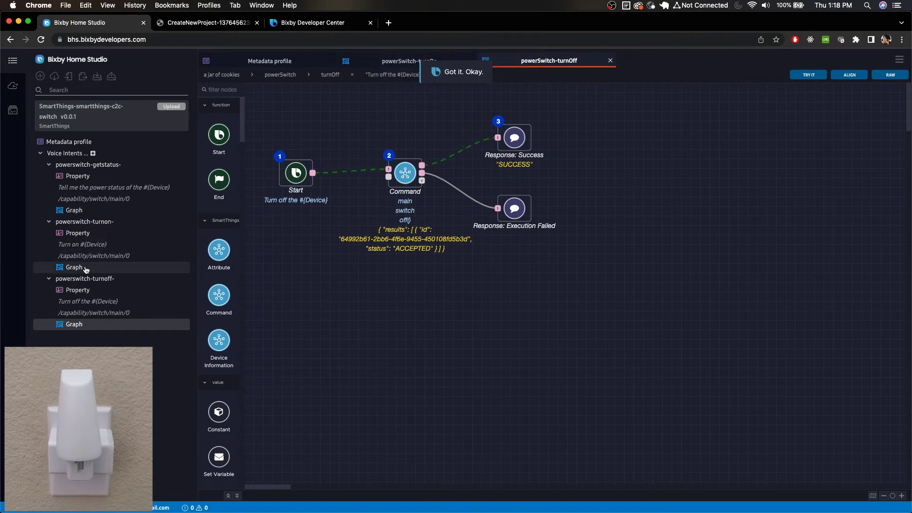
left_click(818, 77)
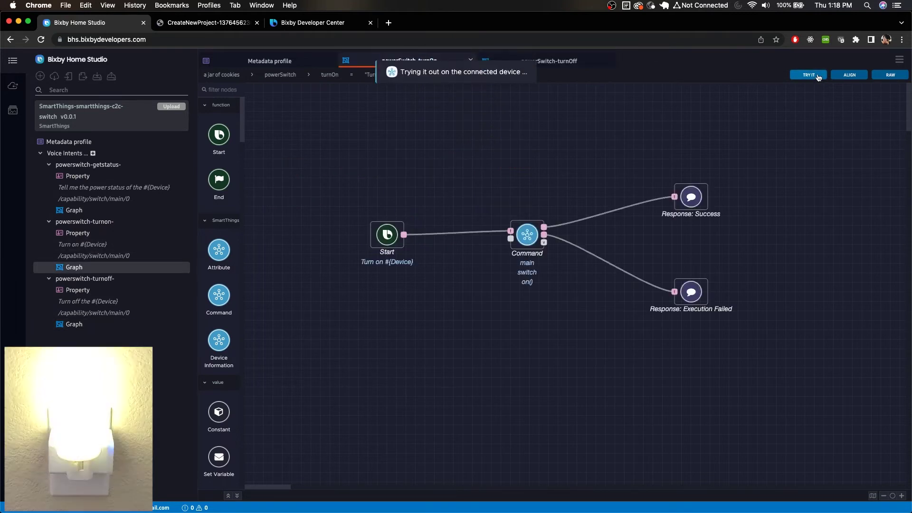
Test getStatus (device on), raise its upper Response node, retest, then switch the plug off via turnOff
left_click(76, 210)
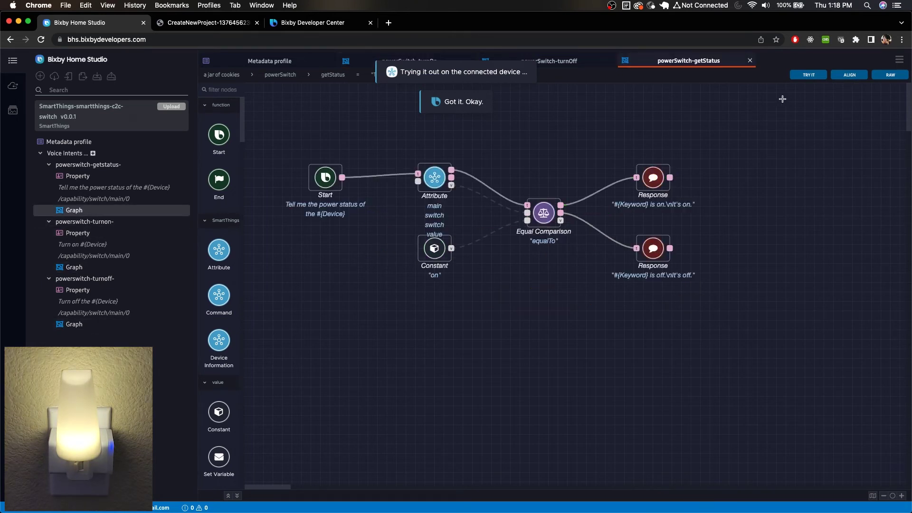
left_click(810, 76)
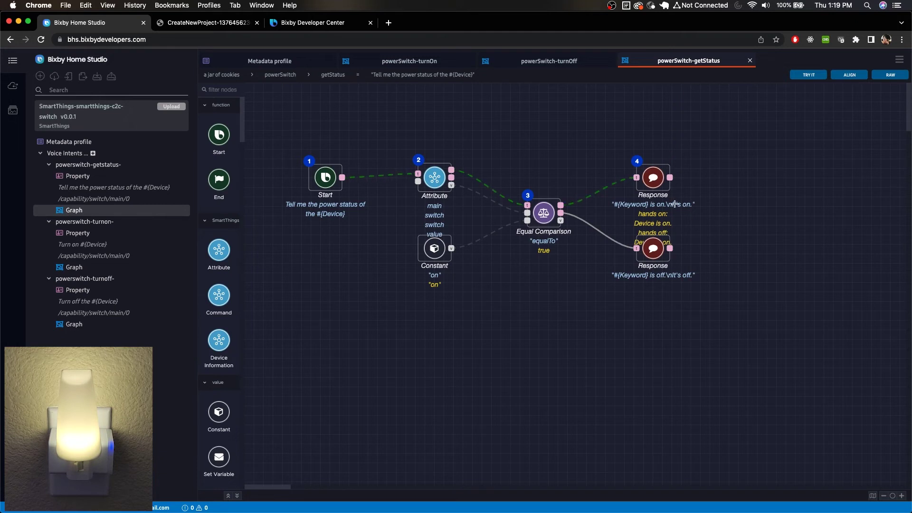
left_click(653, 190)
left_click_drag(653, 190, 653, 156)
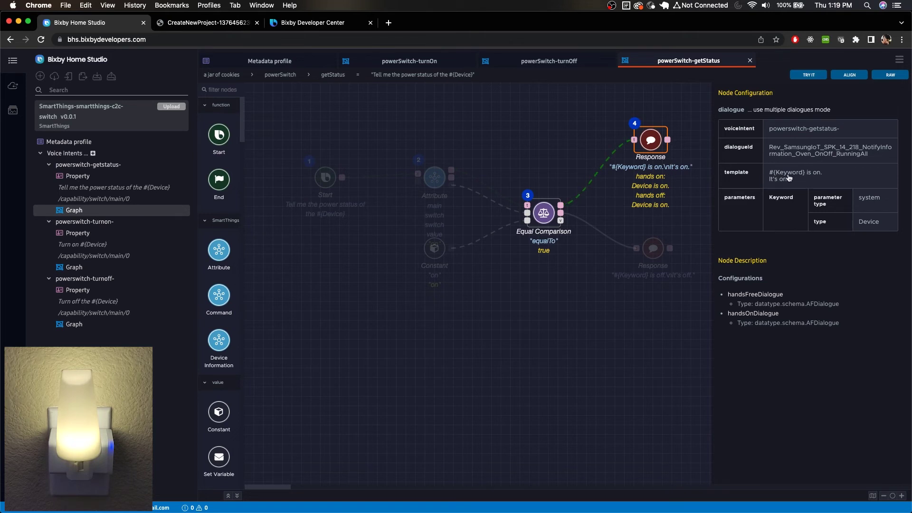
left_click(813, 75)
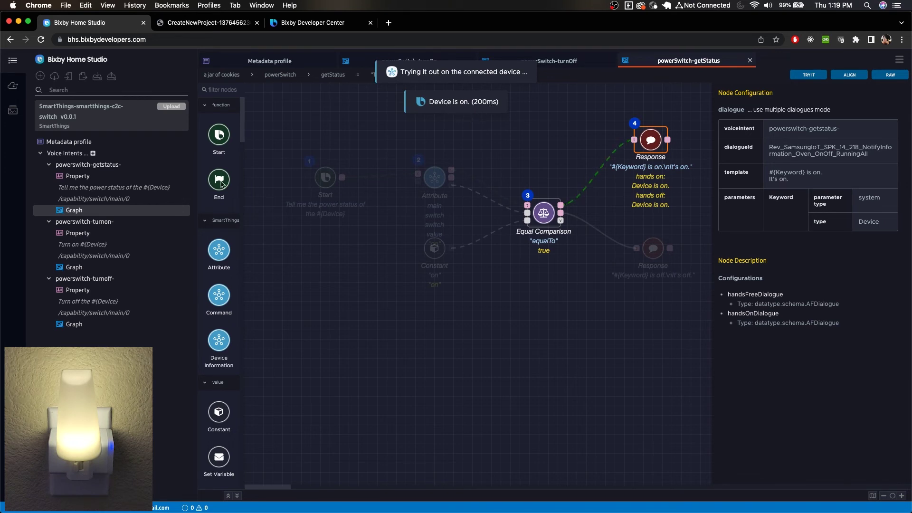
left_click(75, 324)
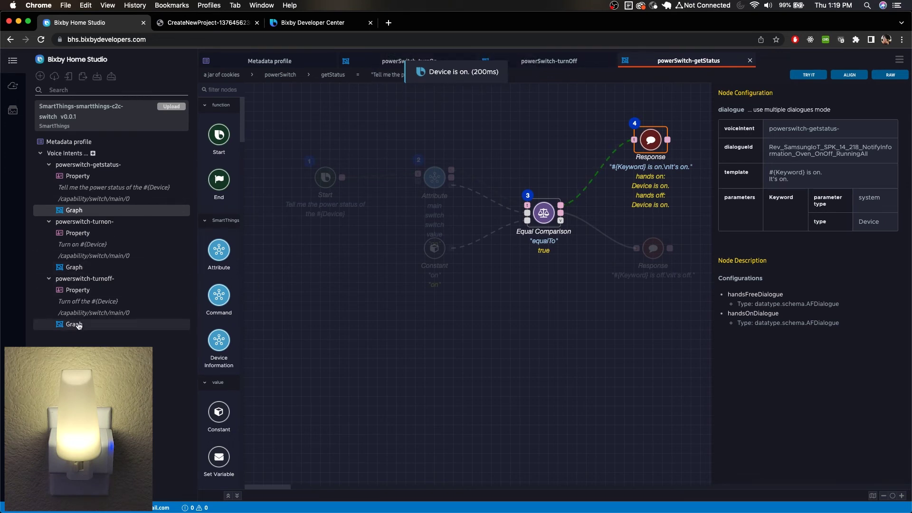
left_click(809, 75)
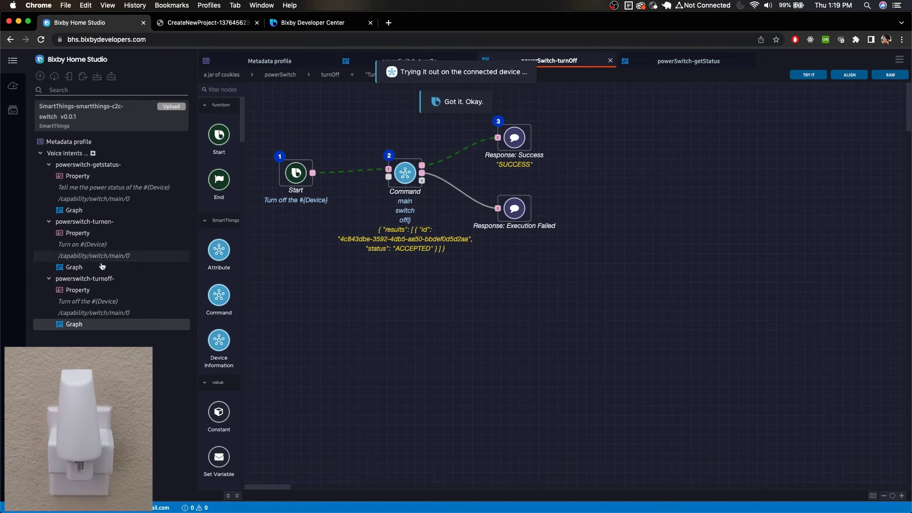
Run getStatus to report the device off, moving the lower Response node down and upper up
left_click(76, 210)
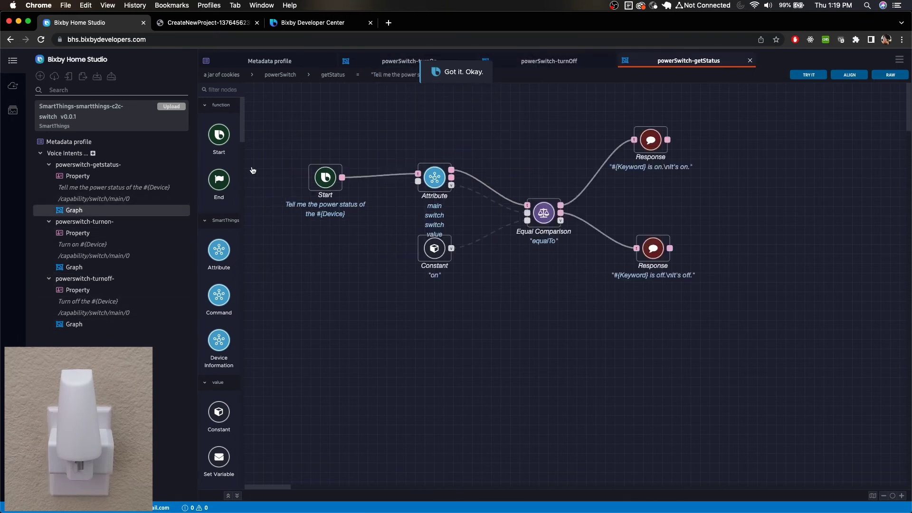
left_click(816, 76)
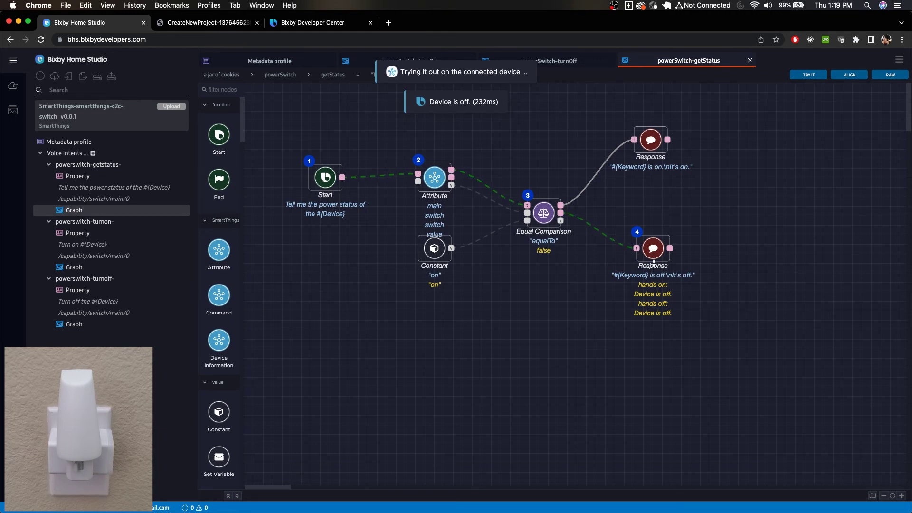
left_click_drag(664, 259, 662, 274)
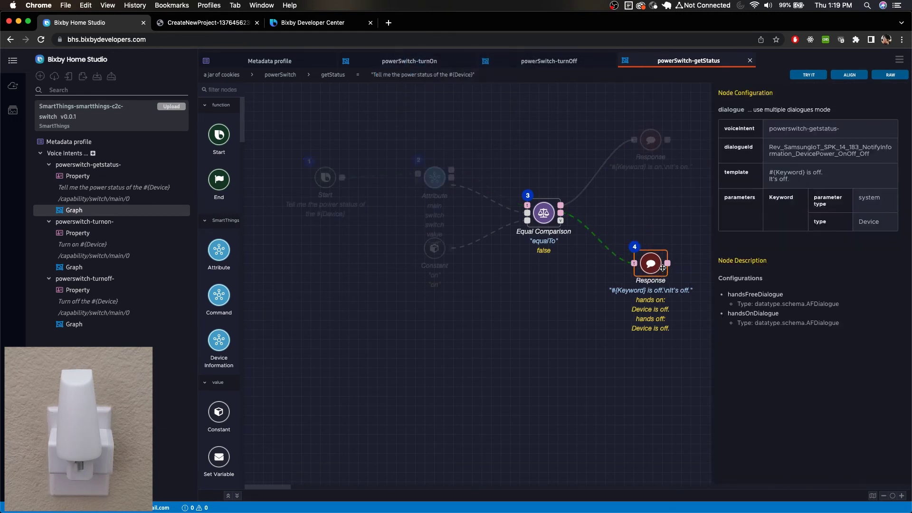
mouse_move(654, 141)
left_mouse_down()
mouse_move(654, 122)
mouse_move(654, 132)
left_mouse_up()
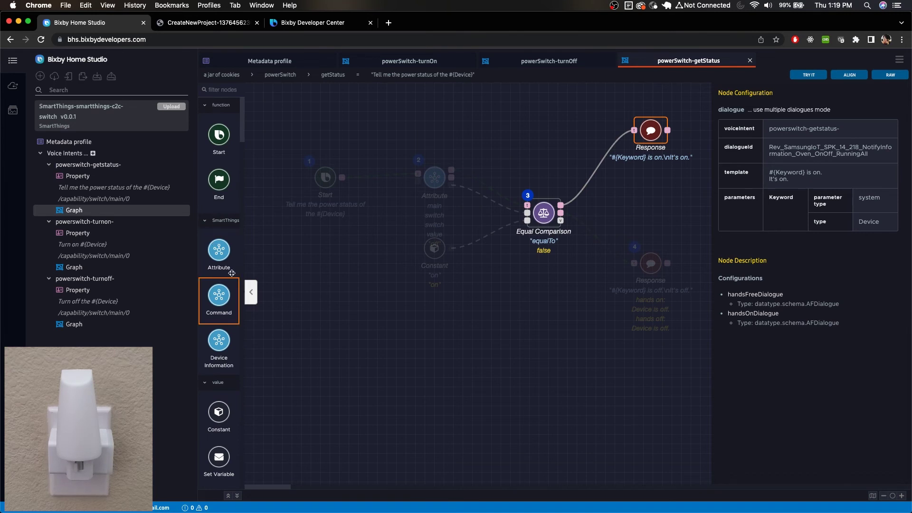
left_click(326, 261)
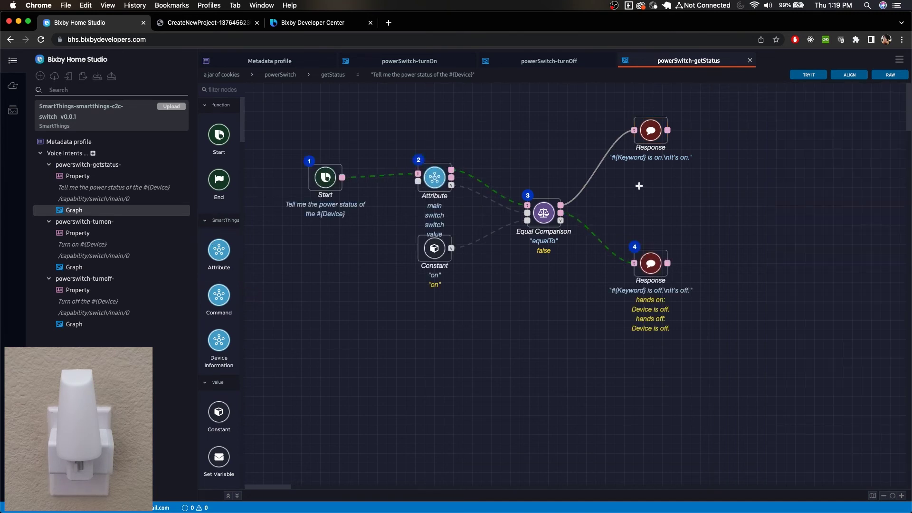
Browse the node palette and shift the upper Response node slightly right and down
scroll(219, 344, "down", 8)
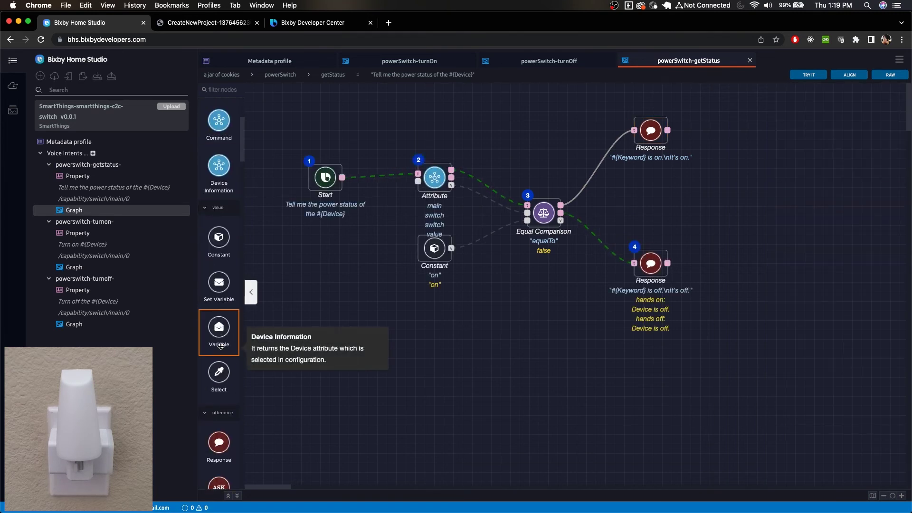
scroll(220, 350, "down", 15)
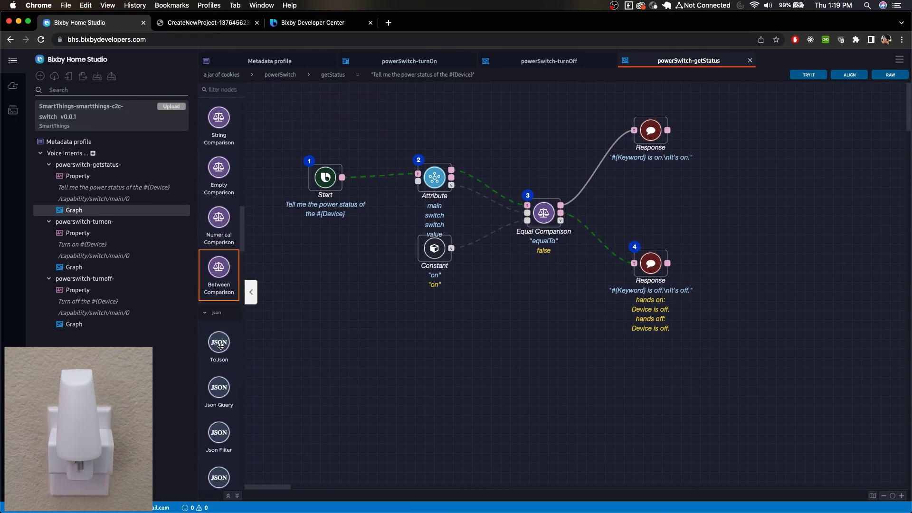
scroll(220, 346, "down", 5)
scroll(221, 346, "up", 5)
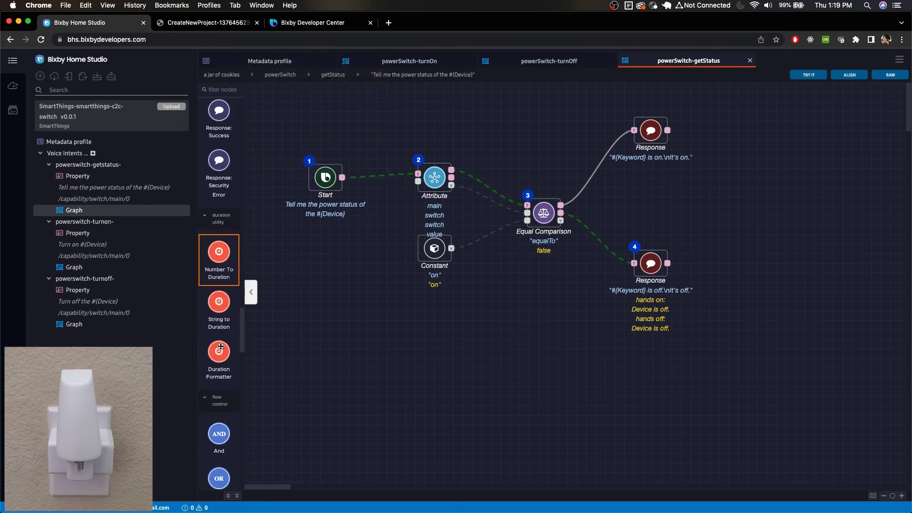
scroll(220, 346, "up", 20)
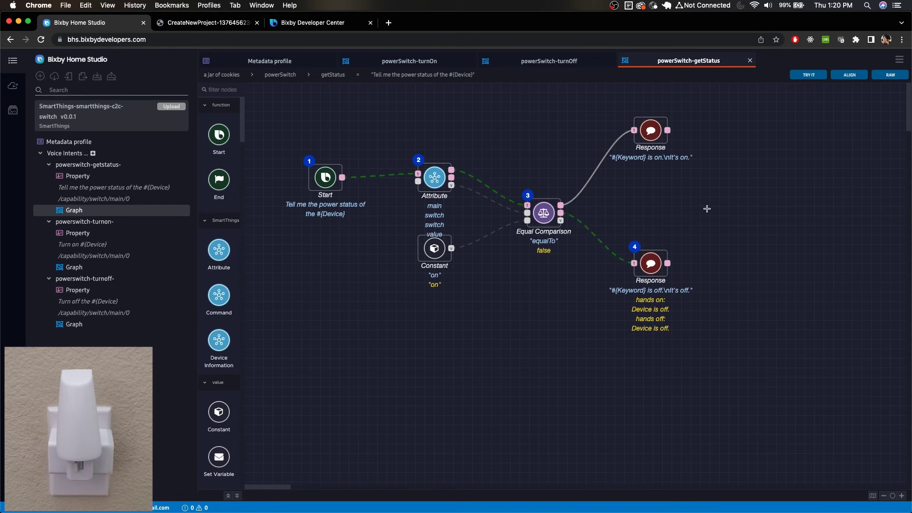
left_click_drag(649, 139, 665, 155)
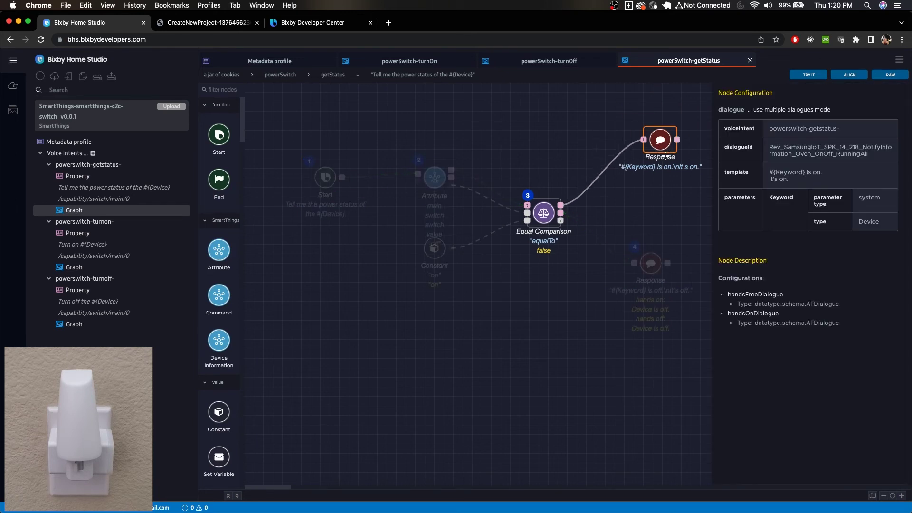
Copy the getStatus graph's raw JSON to the clipboard and close the Raw Graph dialog
left_click(647, 212)
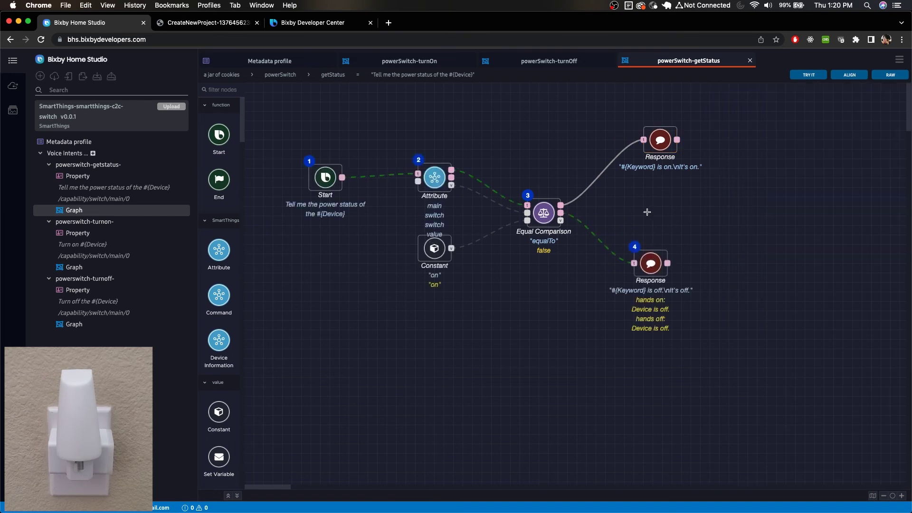
left_click(890, 74)
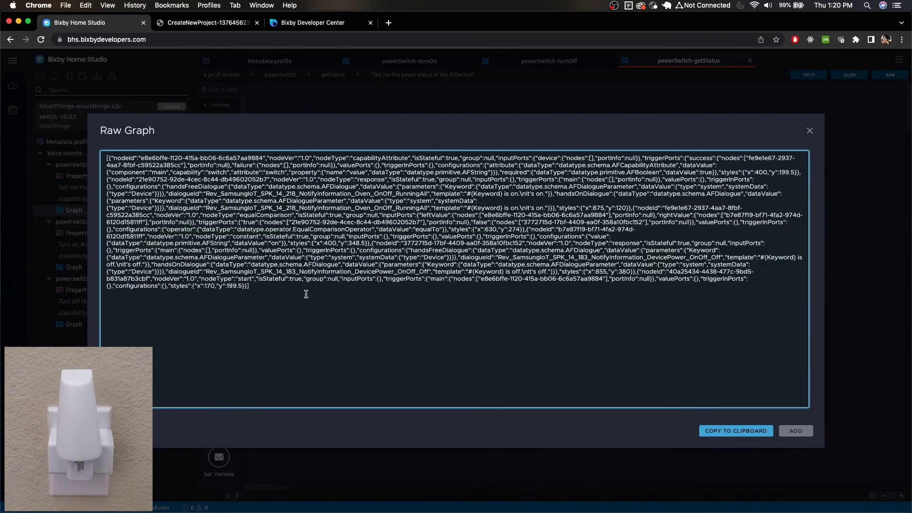
key("super+a")
left_click(410, 345)
left_click(742, 431)
key("super+a")
left_click(492, 363)
left_click(810, 128)
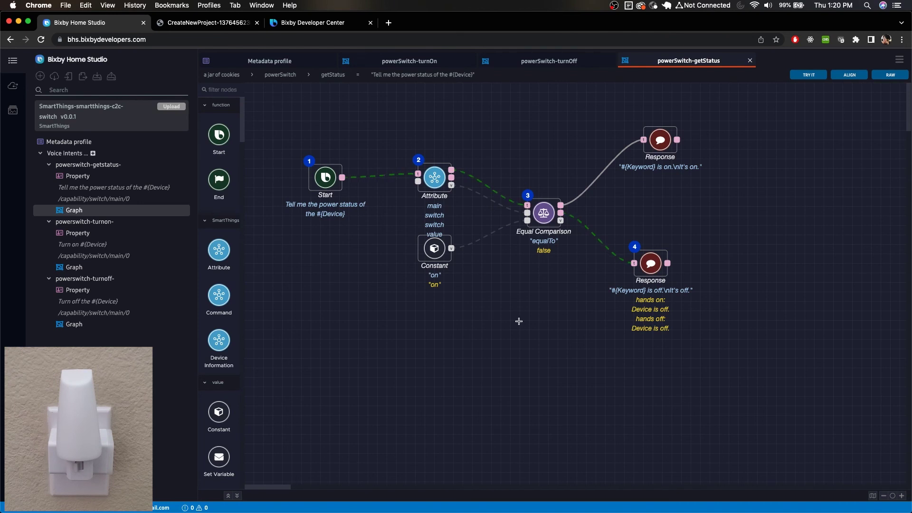